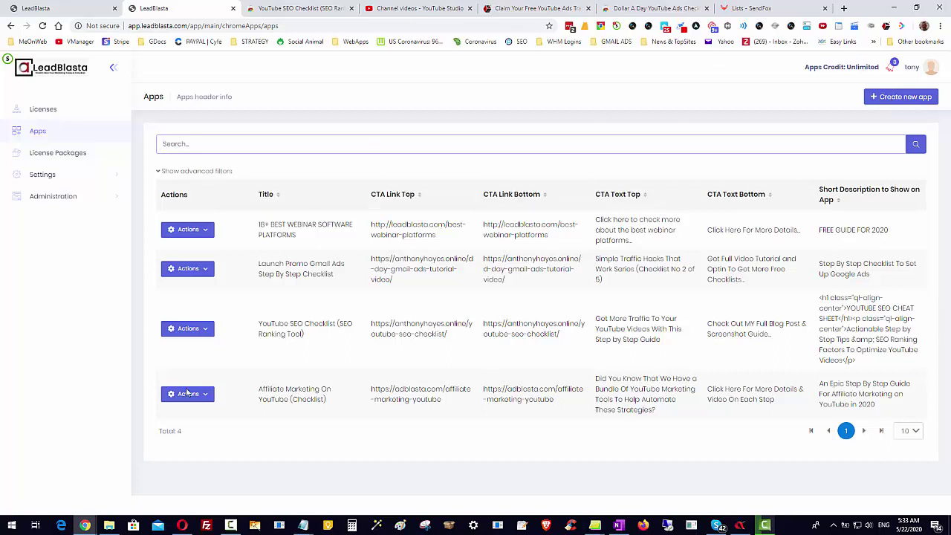
Open the notifications of the YouTube SEO Checklist (SEO Ranking Tool) app and check the actions offered for an unpublished notification.
{"action": "left_click", "coordinate": [198, 332]}
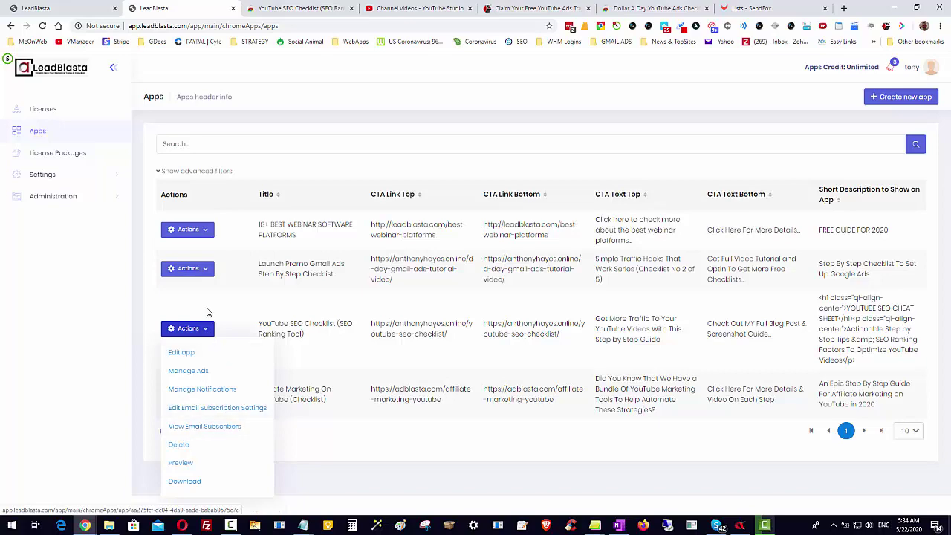
{"action": "left_click", "coordinate": [199, 391]}
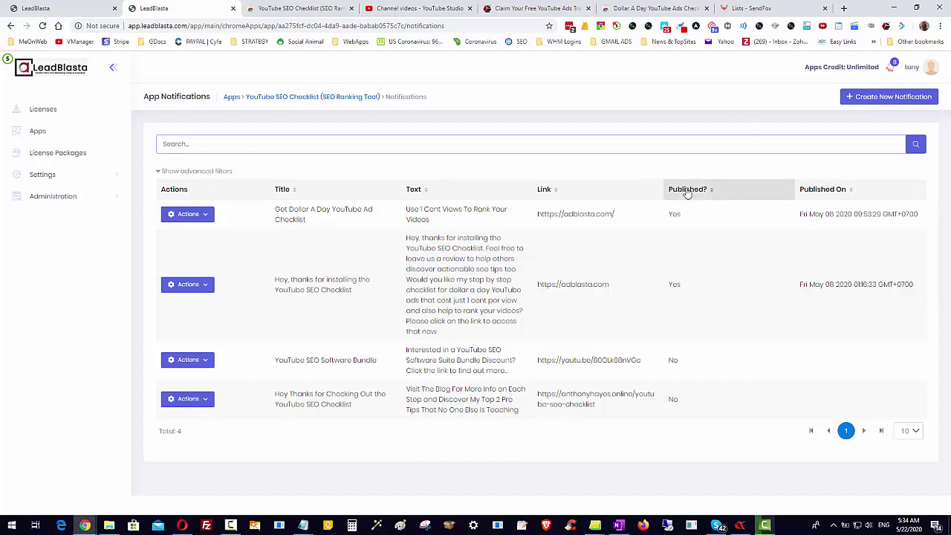
{"action": "left_click", "coordinate": [206, 401]}
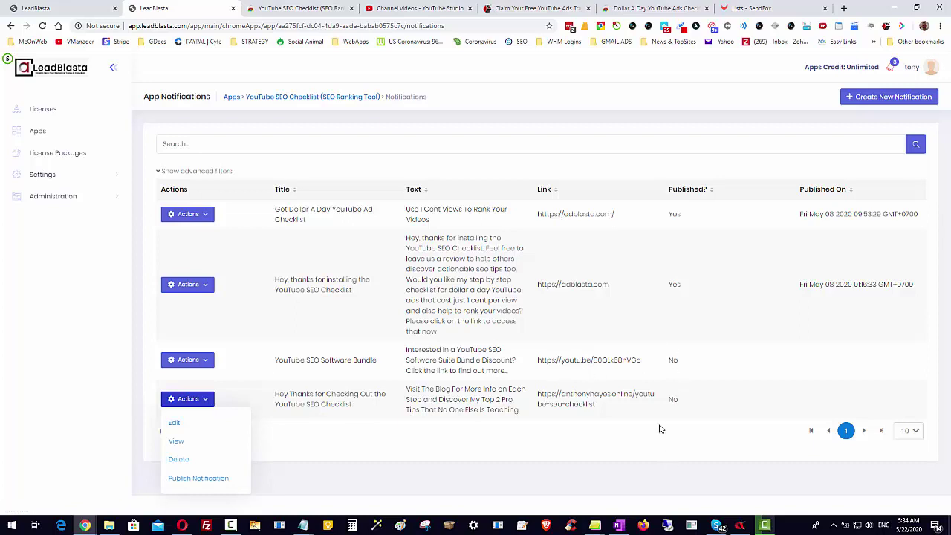
{"action": "left_click", "coordinate": [430, 475]}
View the notification stats for the published "Get Dollar A Day YouTube Ad Checklist" notification.
{"action": "left_click", "coordinate": [199, 216]}
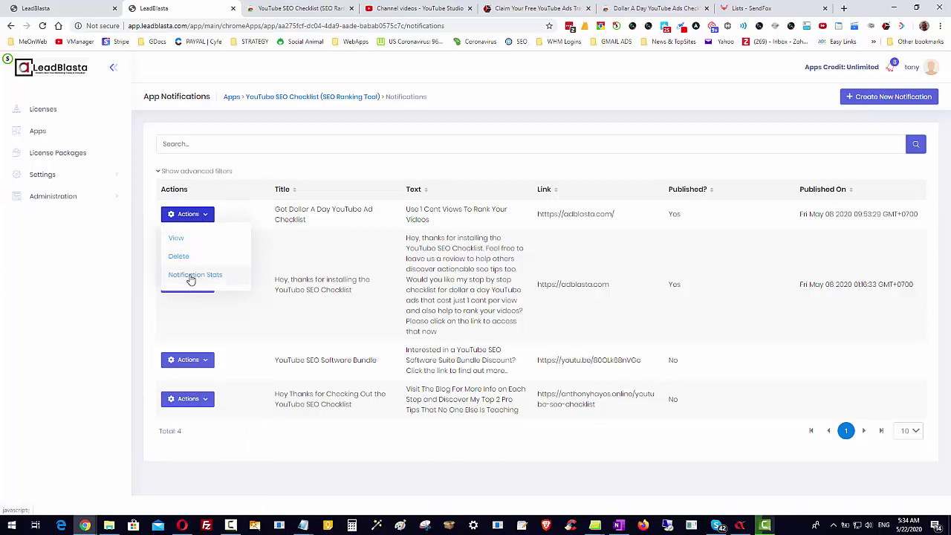
{"action": "left_click", "coordinate": [193, 275]}
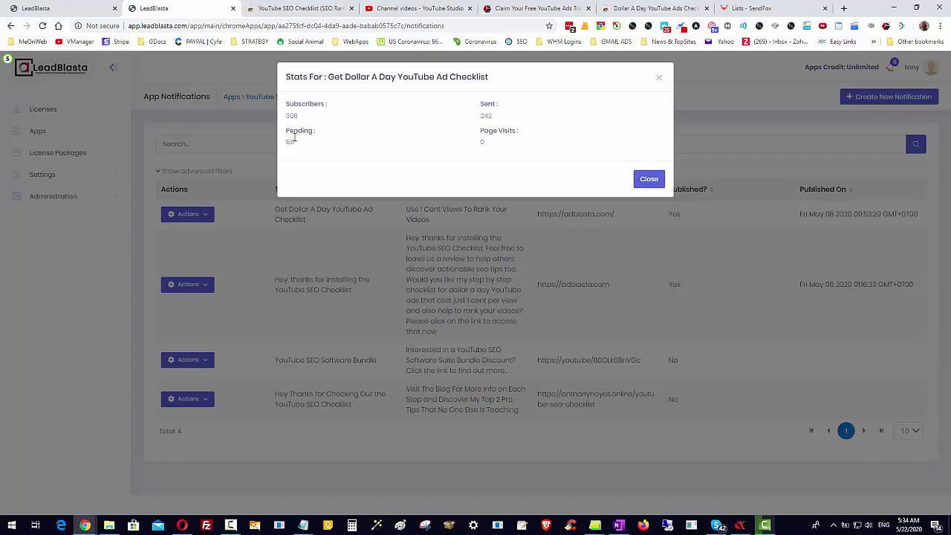
{"action": "left_click", "coordinate": [646, 179]}
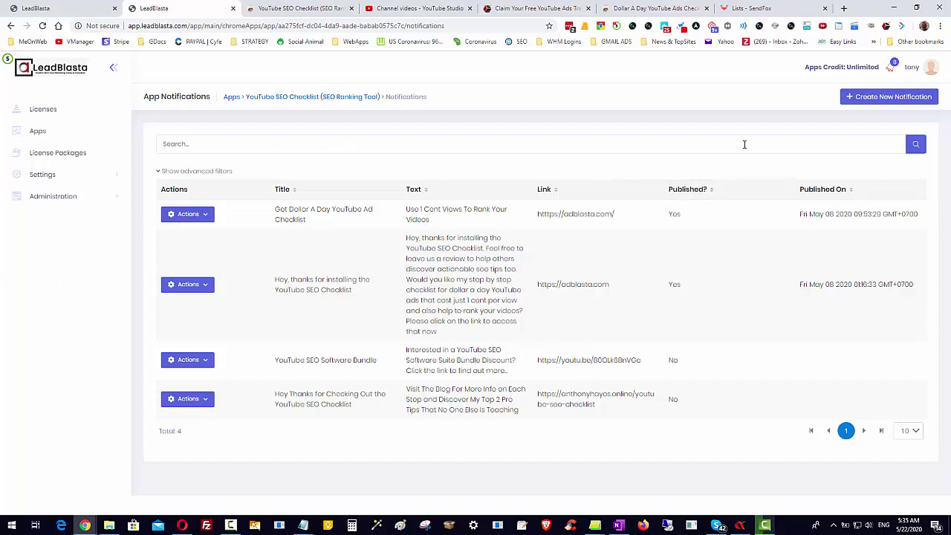
Start a new app notification that requires interaction and closes automatically after 12 seconds.
{"action": "left_click", "coordinate": [879, 98]}
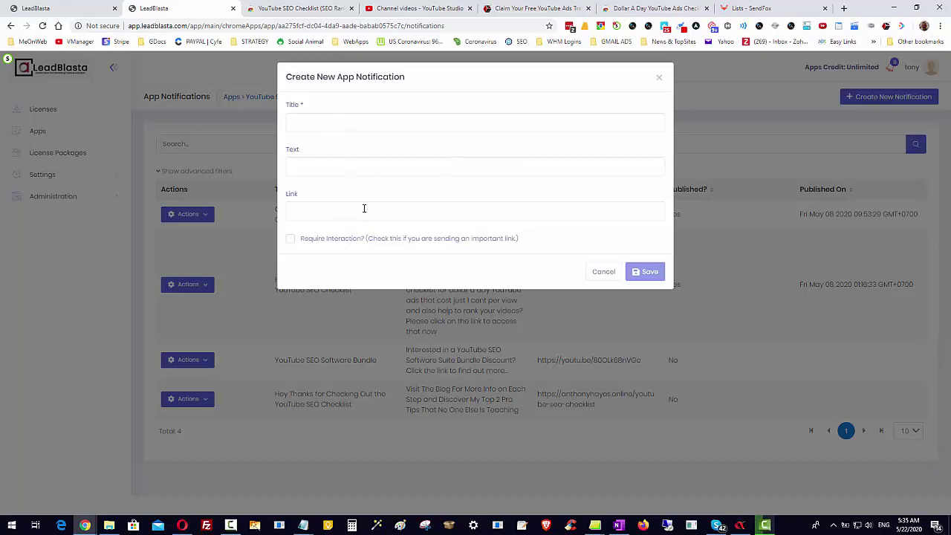
{"action": "left_click", "coordinate": [290, 239]}
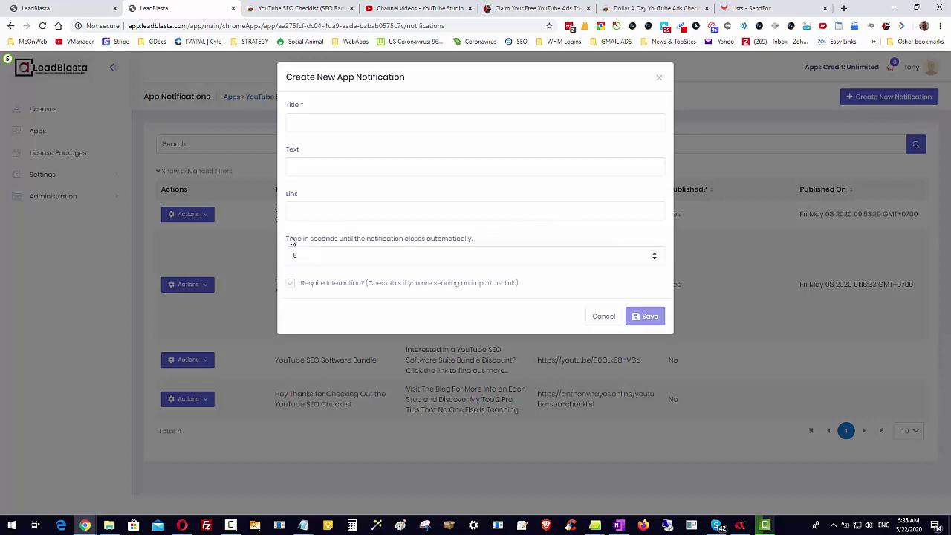
{"action": "left_click", "coordinate": [350, 256]}
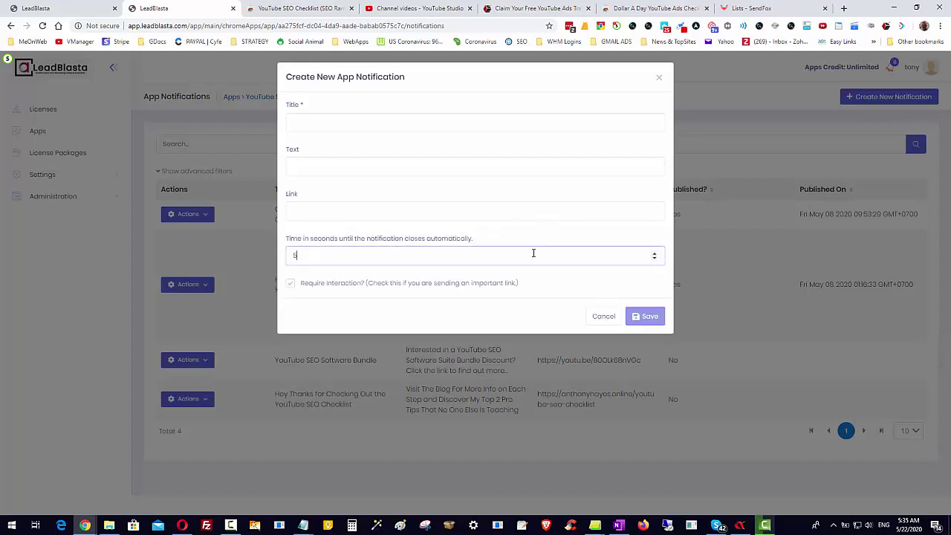
{"action": "left_click", "coordinate": [655, 252]}
{"action": "left_click", "coordinate": [289, 283]}
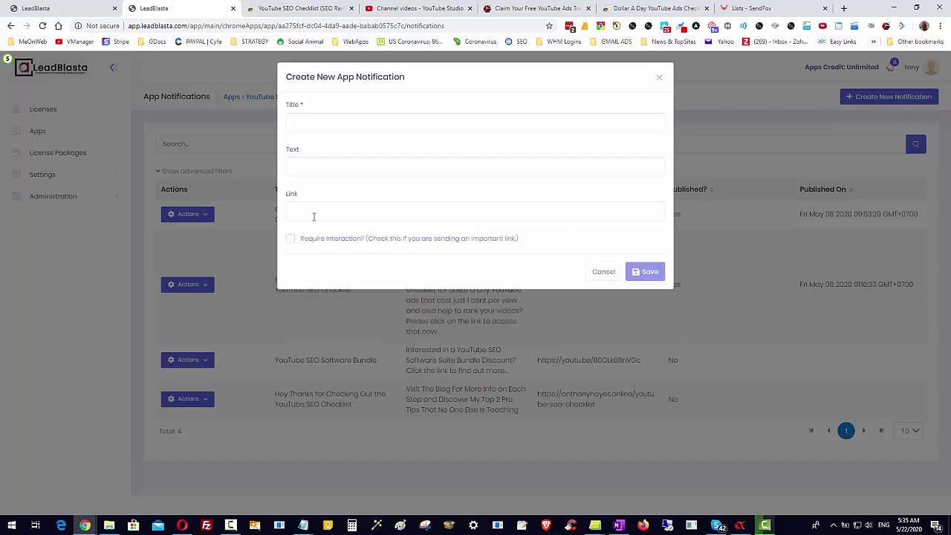
{"action": "left_click", "coordinate": [295, 239]}
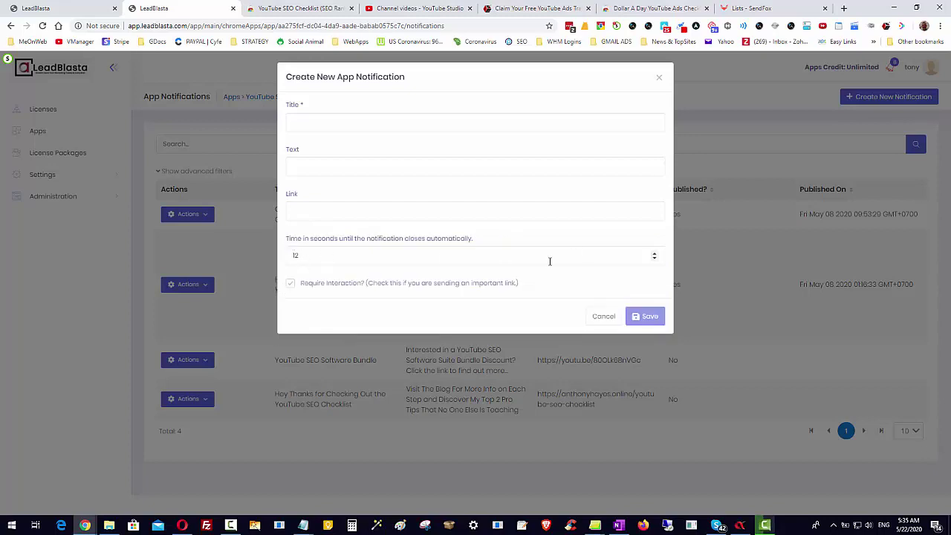
Title the notification "Join the 1000 Subscribers in 30 Days Challenge (Want To Growth Hack Your Email List Building?)".
{"action": "left_click", "coordinate": [309, 121]}
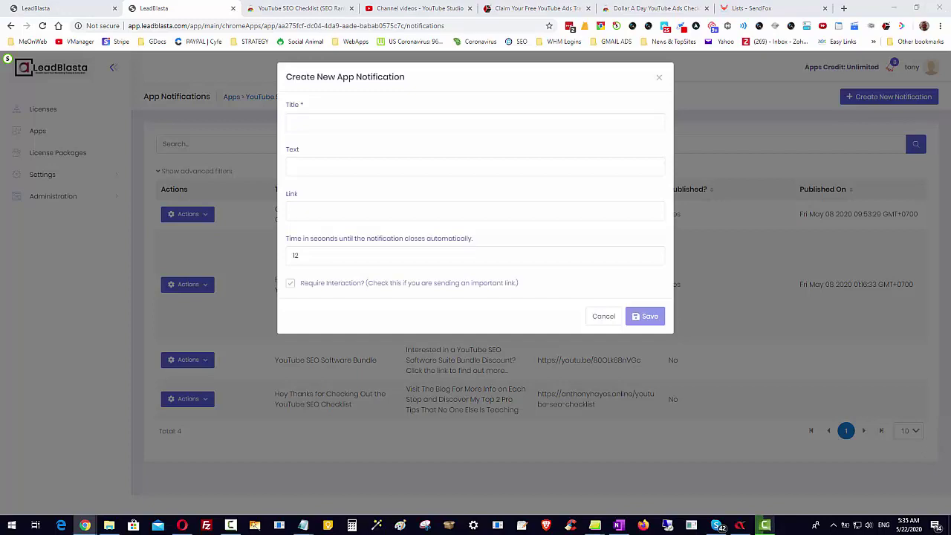
{"action": "left_click", "coordinate": [354, 118]}
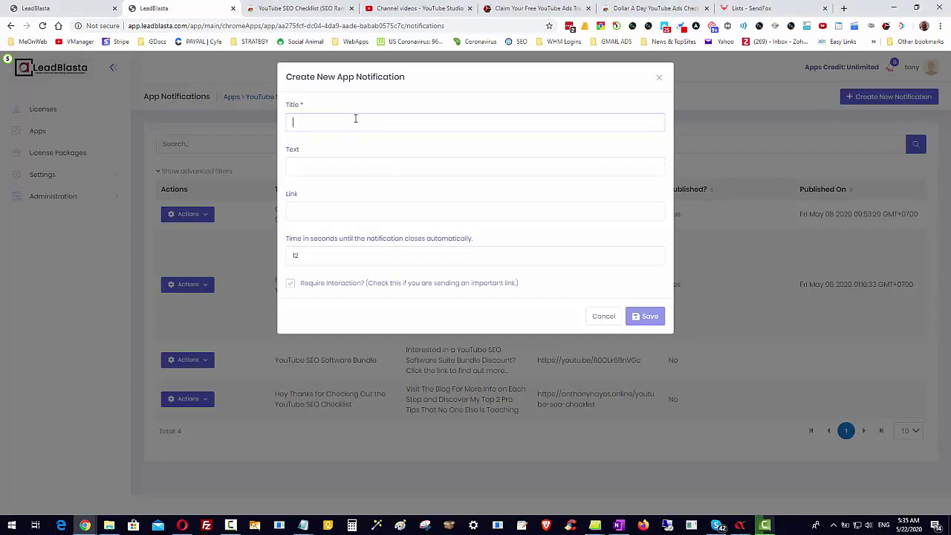
{"action": "right_click", "coordinate": [355, 119]}
{"action": "left_click", "coordinate": [378, 194]}
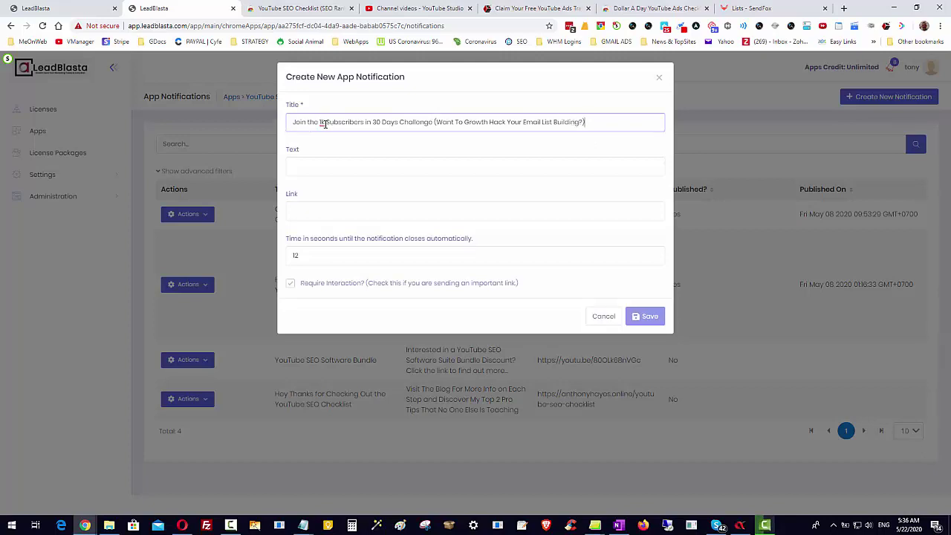
{"action": "type", "text": "1000"}
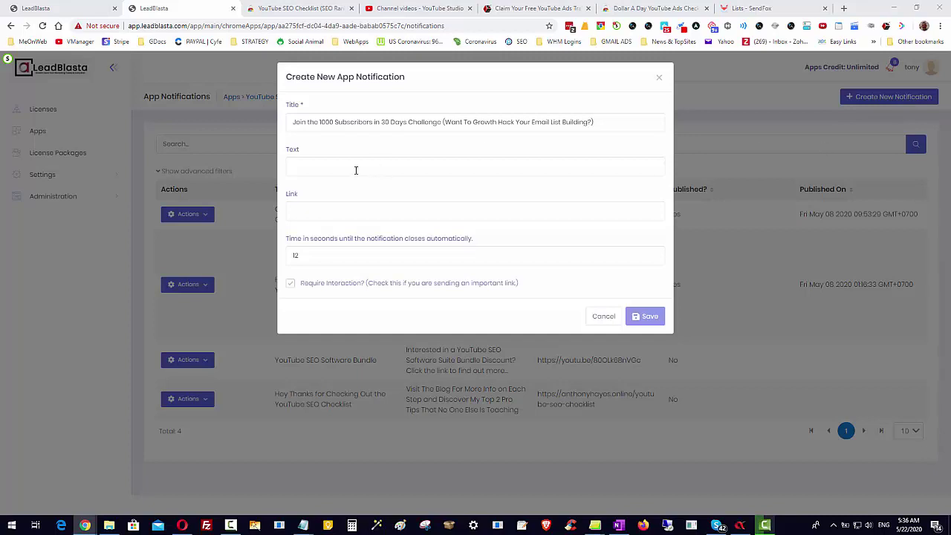
Set the notification text to "Starting Soon, Register Your Interest NOW It's FREE!".
{"action": "right_click", "coordinate": [331, 166]}
{"action": "left_click", "coordinate": [382, 243]}
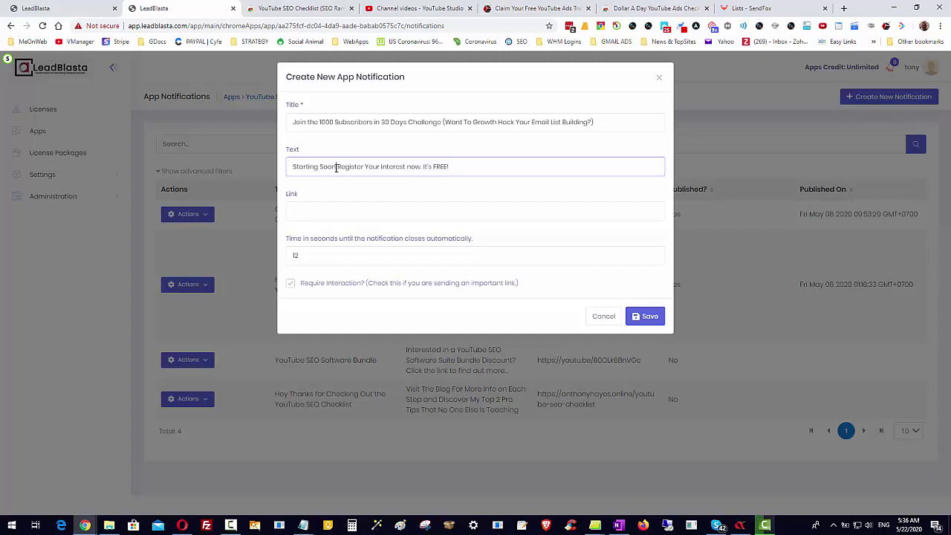
{"action": "type", "text": "."}
{"action": "left_click_drag", "start_coordinate": [422, 166], "coordinate": [407, 166]}
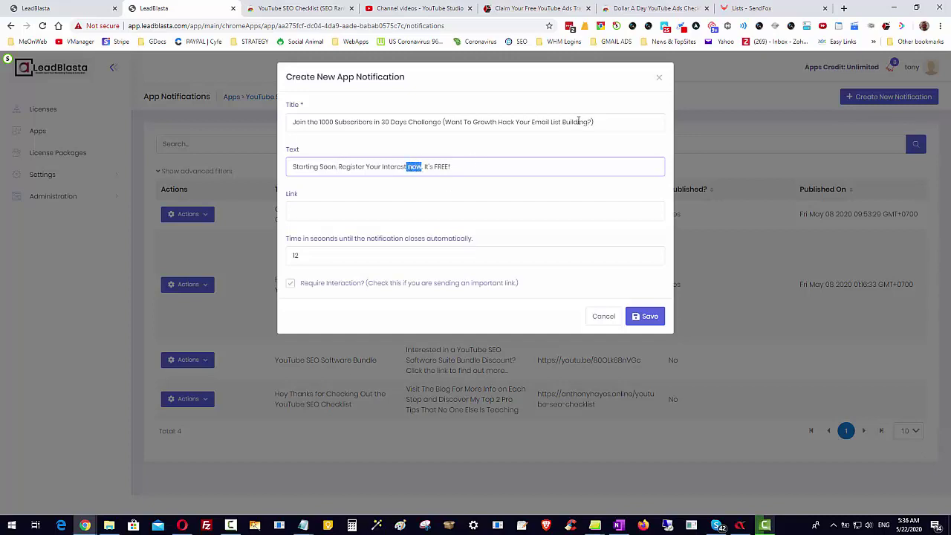
{"action": "type", "text": "NO"}
{"action": "key", "text": "BackSpace"}
{"action": "key", "text": "BackSpace"}
{"action": "type", "text": "OW"}
{"action": "key", "text": "Delete"}
{"action": "left_click", "coordinate": [319, 213]}
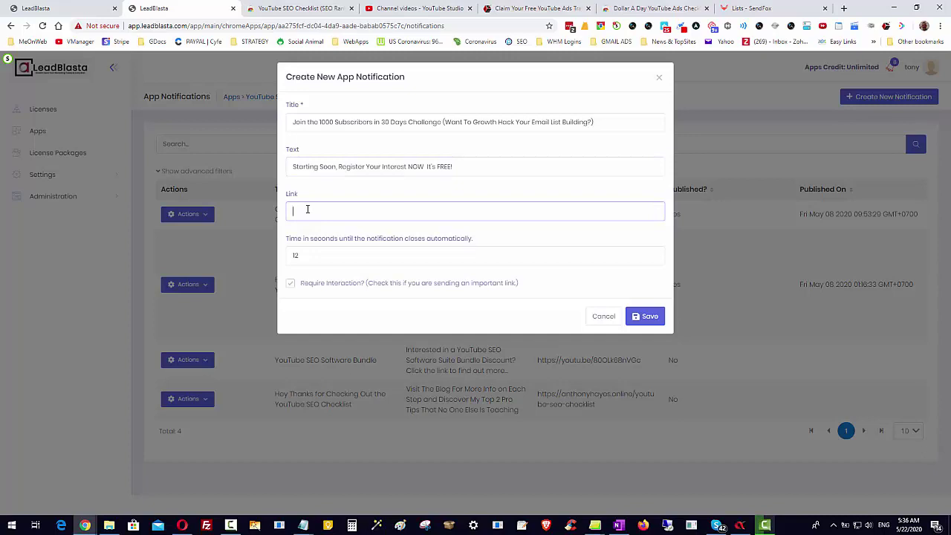
{"action": "type", "text": "http"}
{"action": "type", "text": "://"}
{"action": "type", "text": "leadblasta"}
{"action": "type", "text": ".com"}
{"action": "type", "text": "/30"}
{"action": "key", "text": "BackSpace"}
{"action": "key", "text": "BackSpace"}
{"action": "type", "text": "l"}
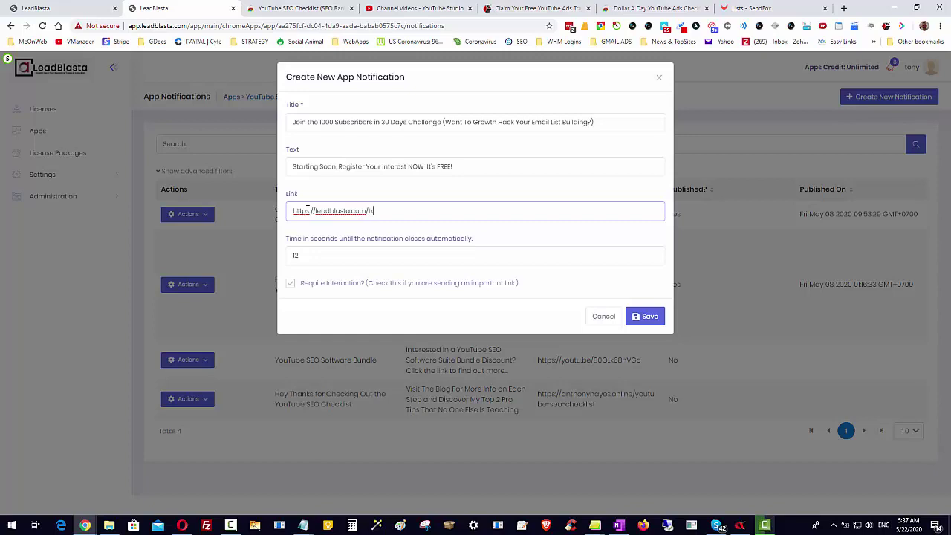
{"action": "type", "text": "k-challenge"}
{"action": "double_click", "coordinate": [384, 212]}
{"action": "right_click", "coordinate": [383, 212]}
{"action": "left_click", "coordinate": [394, 216]}
{"action": "left_click", "coordinate": [647, 319]}
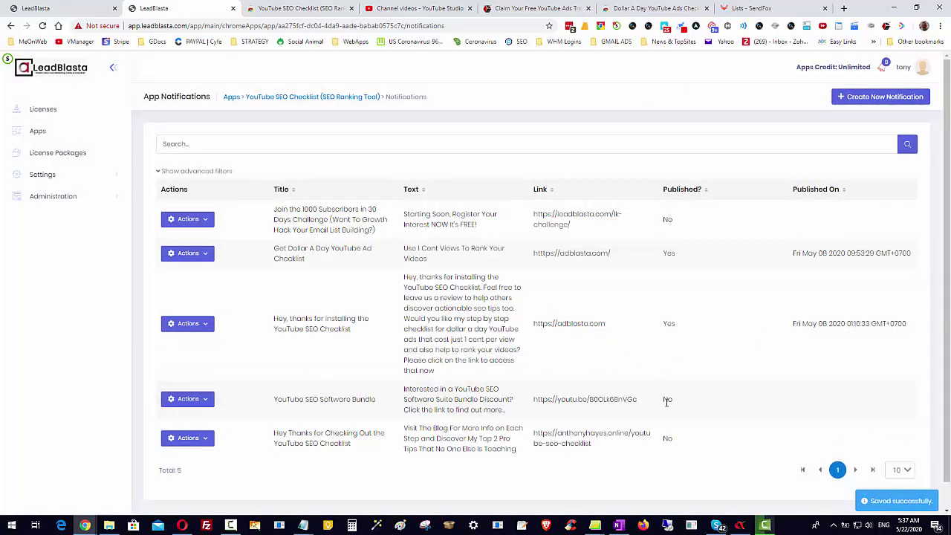
Check the actions available for the new 1000 Subscribers challenge notification, including publishing, without applying any.
{"action": "scroll", "coordinate": [664, 401], "scroll_direction": "down", "scroll_amount": 1}
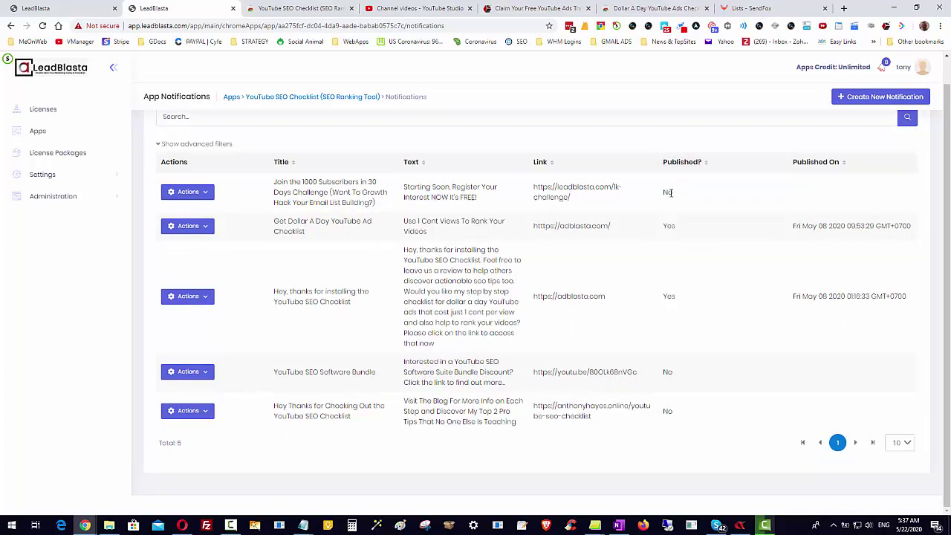
{"action": "left_click", "coordinate": [201, 195]}
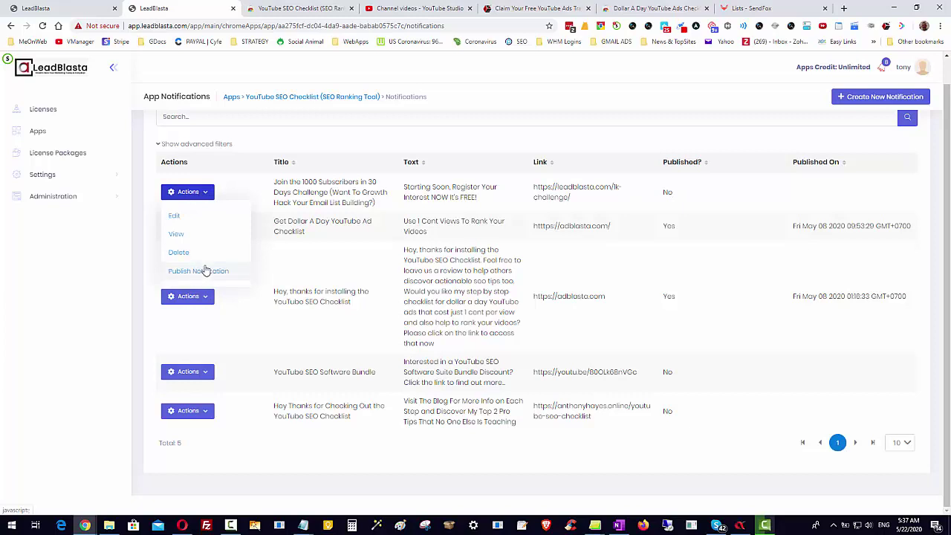
{"action": "left_click", "coordinate": [354, 184]}
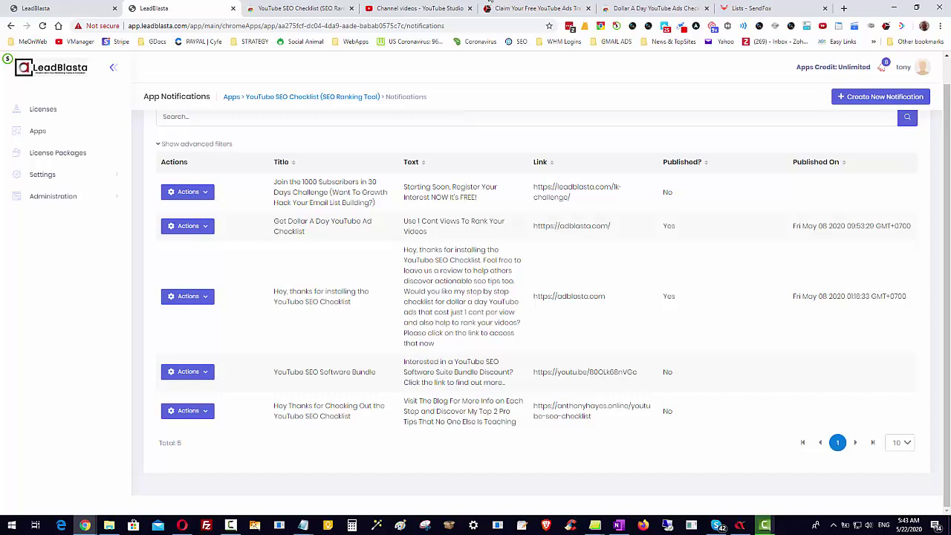
Switch to the SendFox lists and check the subscribers of the YouTube SEO Checklist list.
{"action": "left_click", "coordinate": [747, 9]}
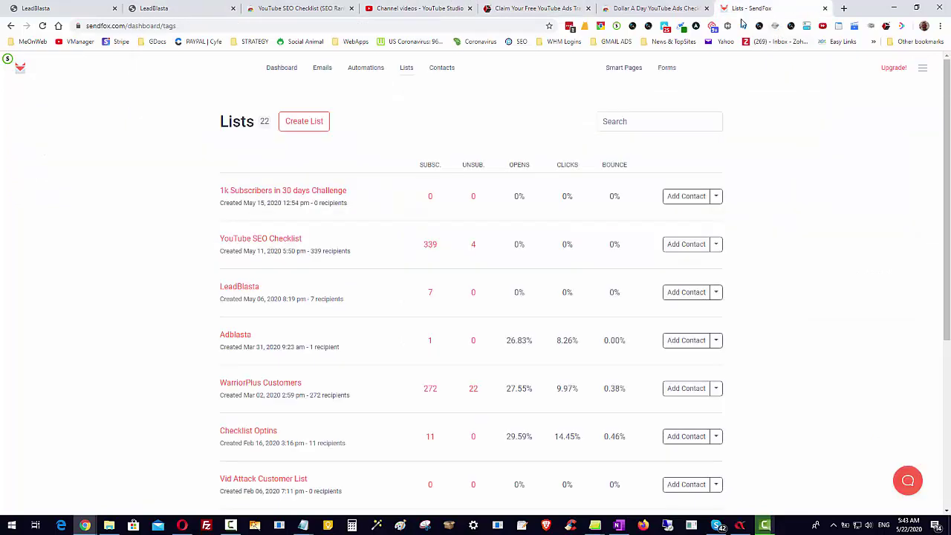
{"action": "left_click", "coordinate": [435, 253]}
Copy the heading "WHAT IS YOUTUBE SEO?" from the YouTube SEO Checklist overview in the Chrome Web Store.
{"action": "left_click", "coordinate": [304, 9]}
{"action": "scroll", "coordinate": [651, 290], "scroll_direction": "down", "scroll_amount": 10}
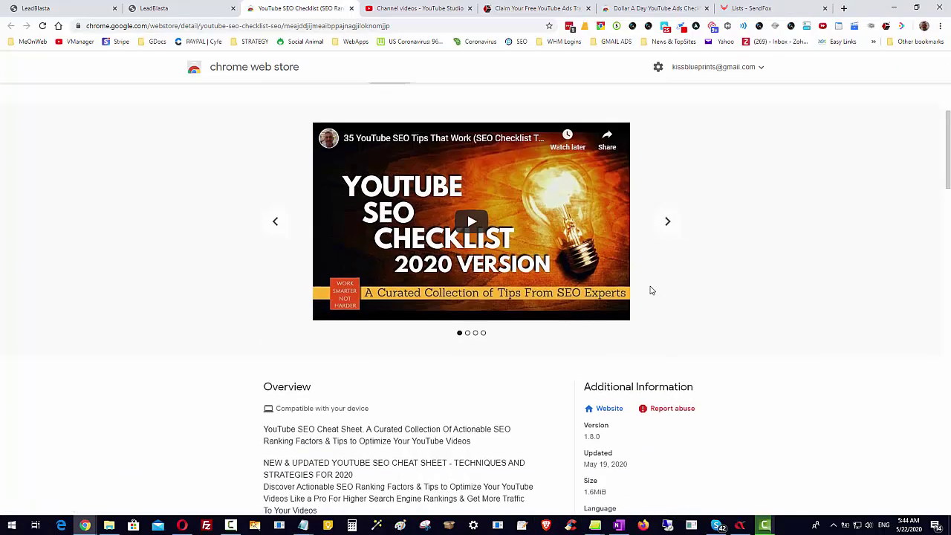
{"action": "scroll", "coordinate": [645, 292], "scroll_direction": "down", "scroll_amount": 2}
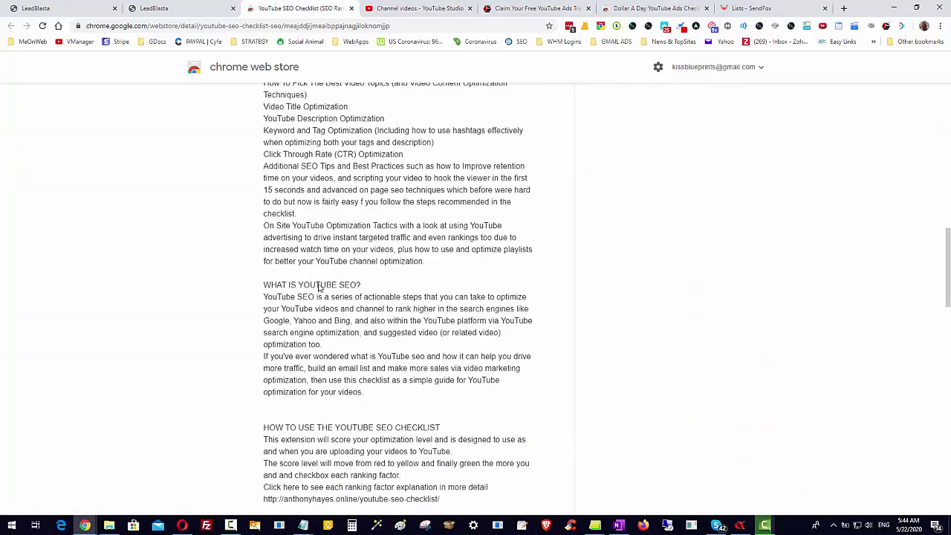
{"action": "left_click_drag", "start_coordinate": [378, 293], "coordinate": [255, 287]}
{"action": "triple_click", "coordinate": [267, 283]}
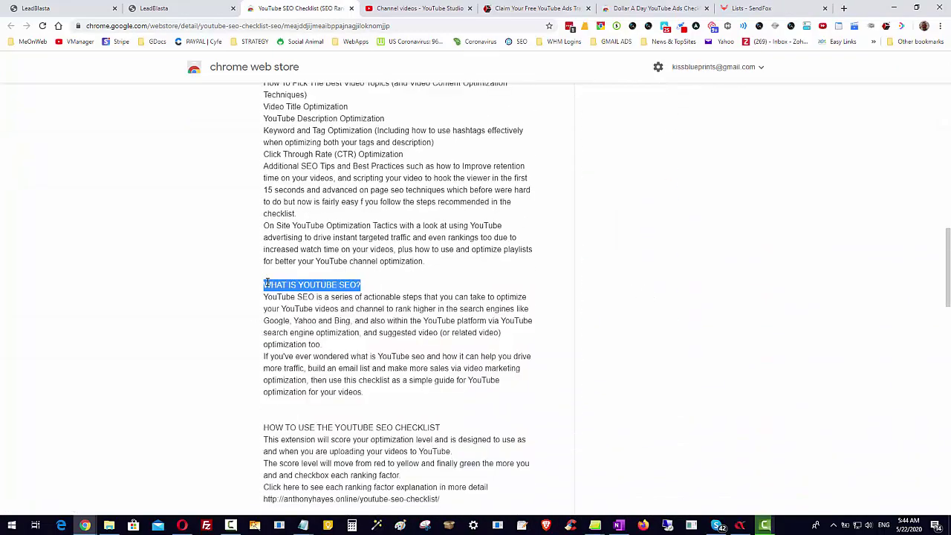
{"action": "right_click", "coordinate": [267, 283]}
{"action": "left_click", "coordinate": [286, 289]}
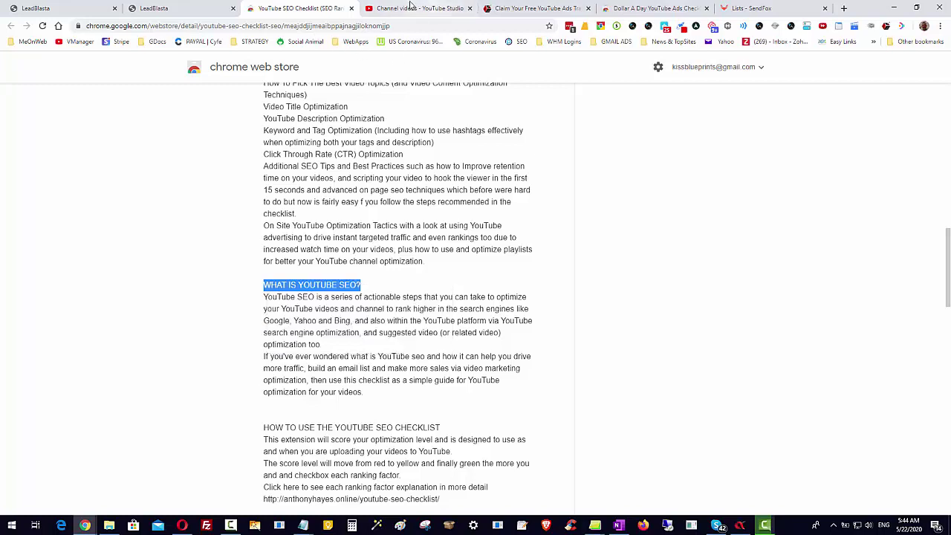
Check the store page's ranking in FATRANK for the keyword "WHAT IS YOUTUBE SEO?" in United States (COM).
{"action": "left_click", "coordinate": [585, 27]}
{"action": "right_click", "coordinate": [437, 104]}
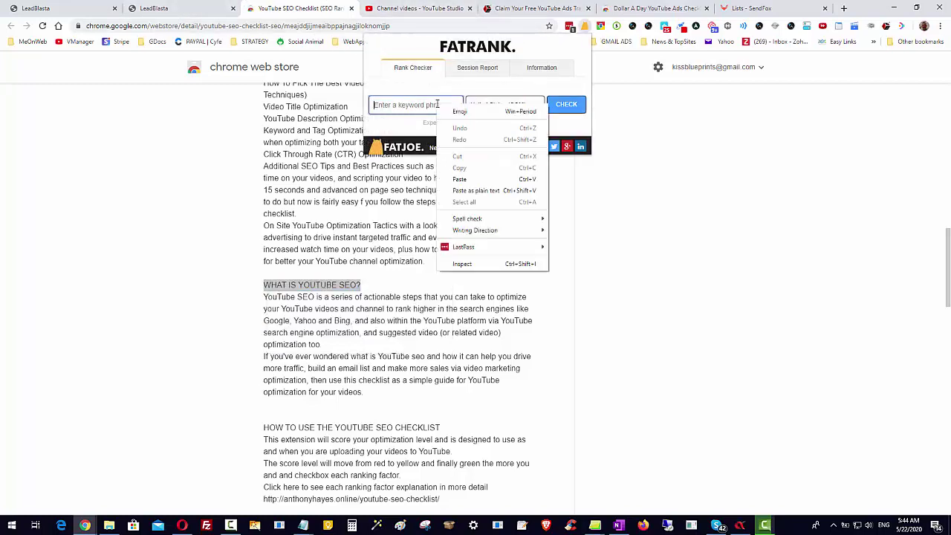
{"action": "left_click", "coordinate": [498, 180]}
{"action": "left_click", "coordinate": [559, 106]}
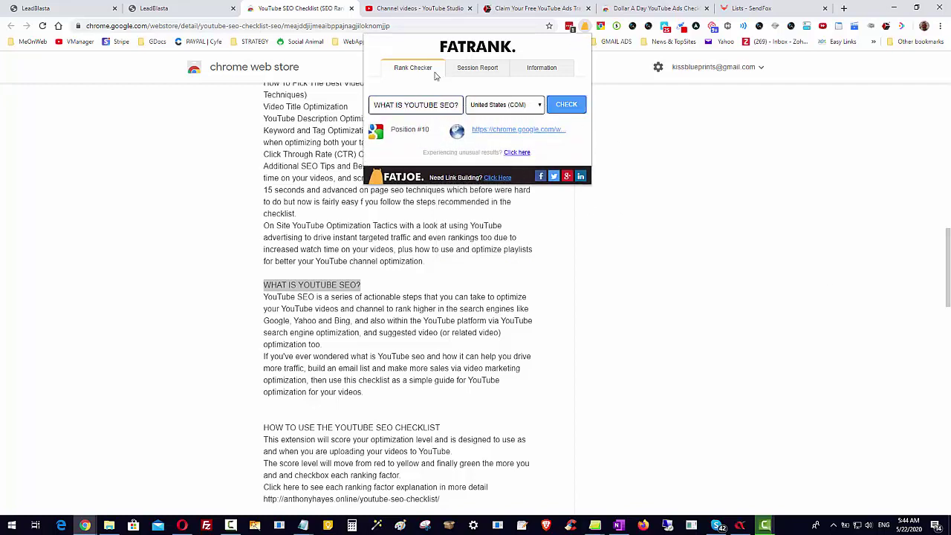
{"action": "left_click", "coordinate": [364, 349]}
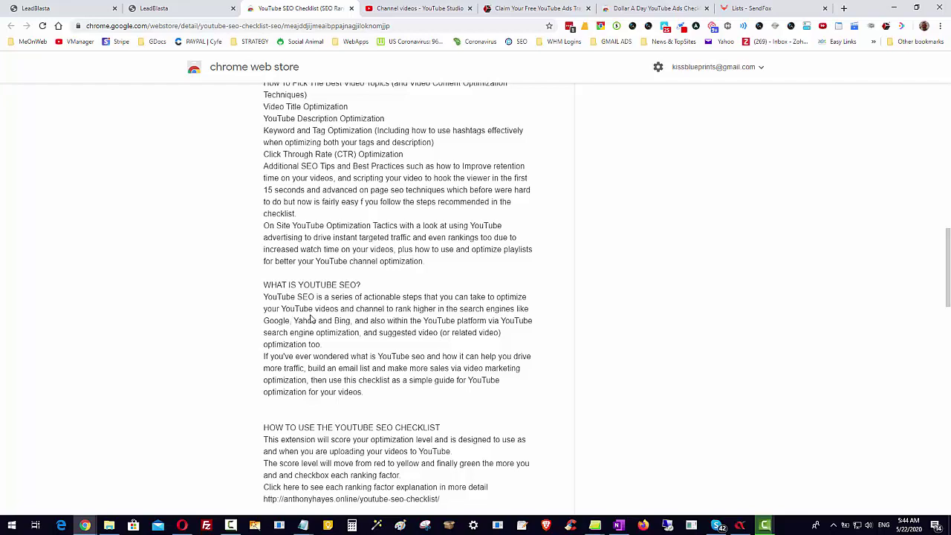
Return to LeadBlasta, open the YouTube SEO Checklist extension and view its "What Is YouTube SEO Checklist?" section.
{"action": "left_click", "coordinate": [158, 14]}
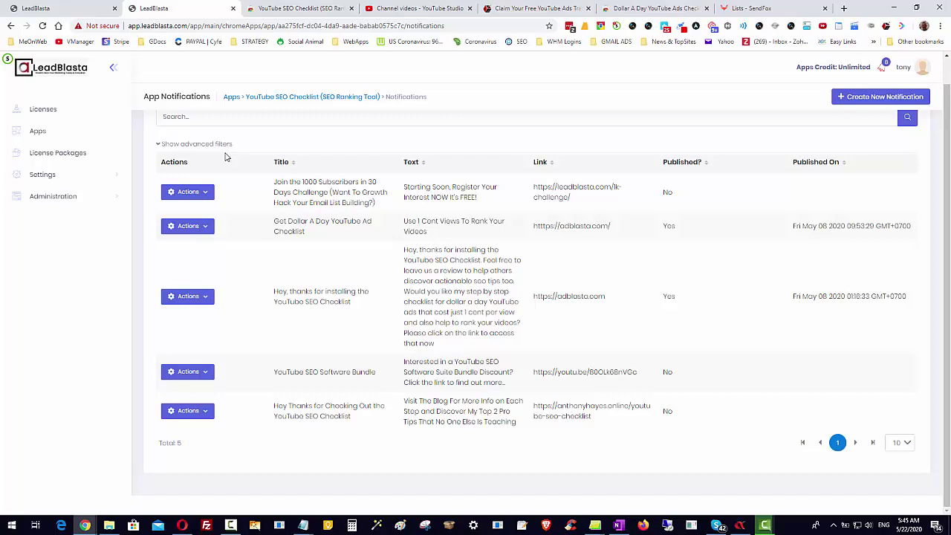
{"action": "left_click", "coordinate": [887, 26]}
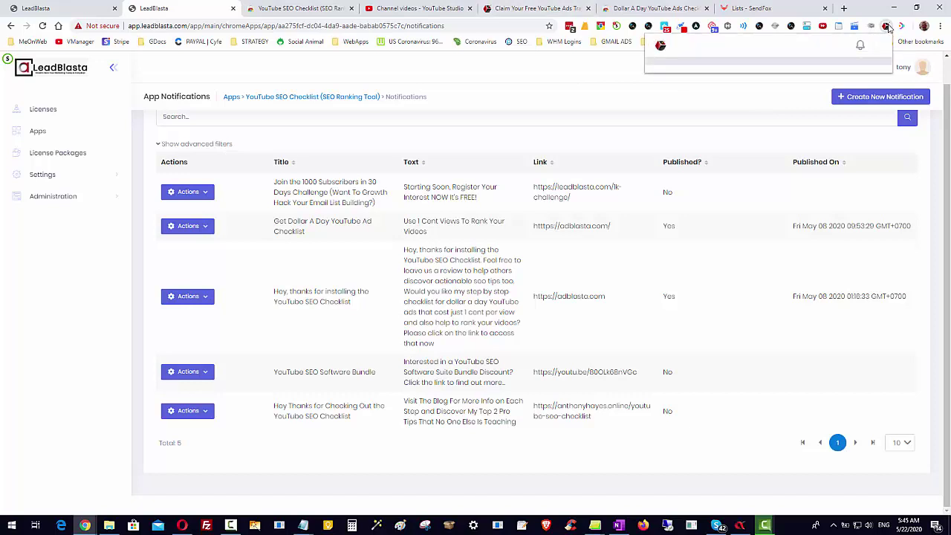
{"action": "left_click", "coordinate": [866, 134]}
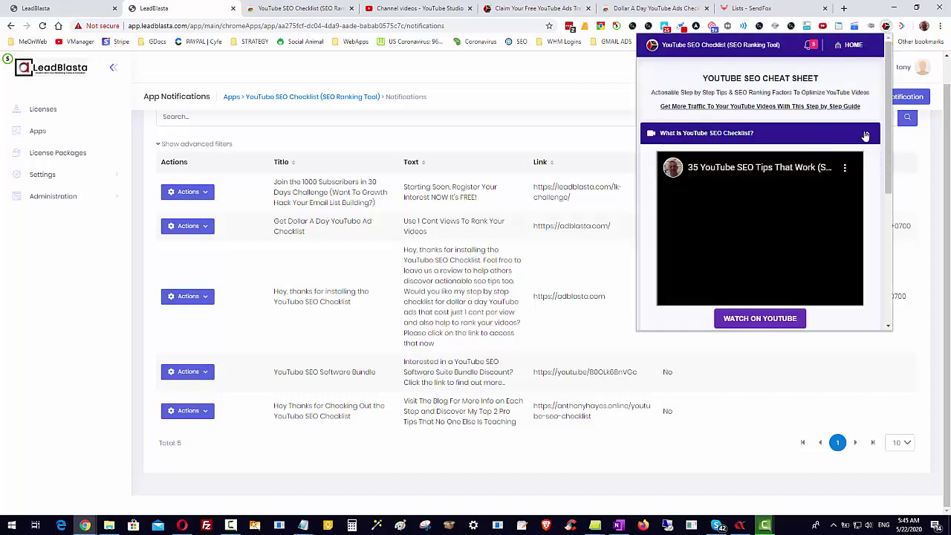
{"action": "scroll", "coordinate": [854, 186], "scroll_direction": "down", "scroll_amount": 2}
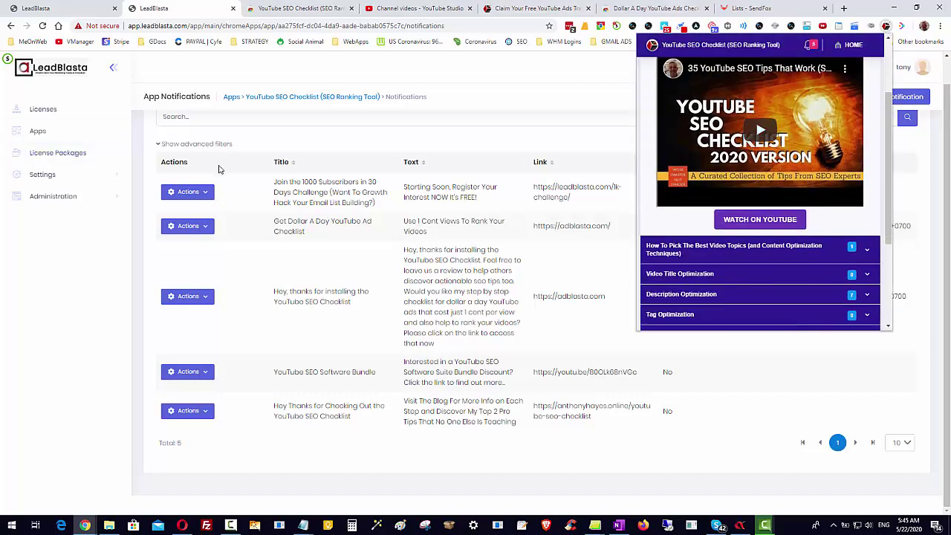
View the Description Optimization tips in the YouTube SEO Checklist extension, collapse them, look over the remaining sections and close the extension.
{"action": "scroll", "coordinate": [801, 193], "scroll_direction": "down", "scroll_amount": 1}
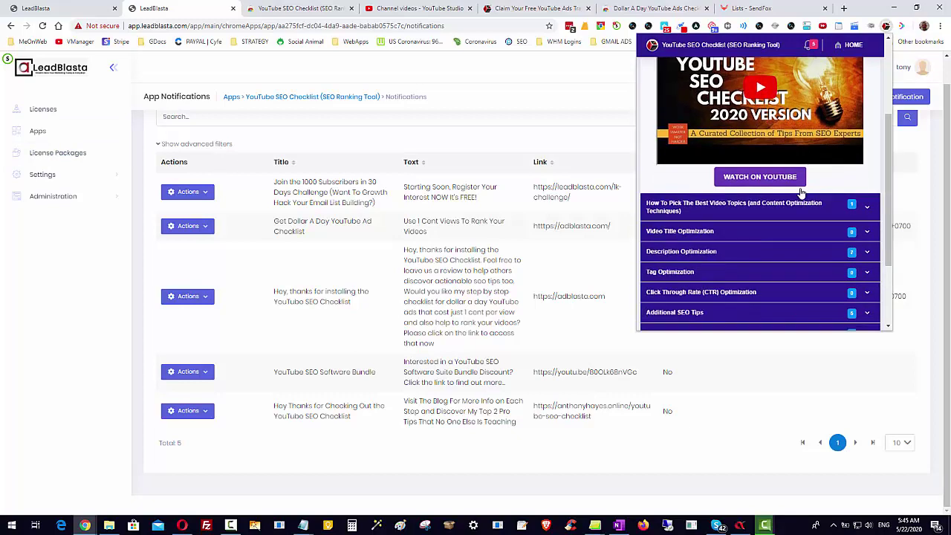
{"action": "scroll", "coordinate": [801, 192], "scroll_direction": "down", "scroll_amount": 2}
{"action": "left_click", "coordinate": [868, 145]}
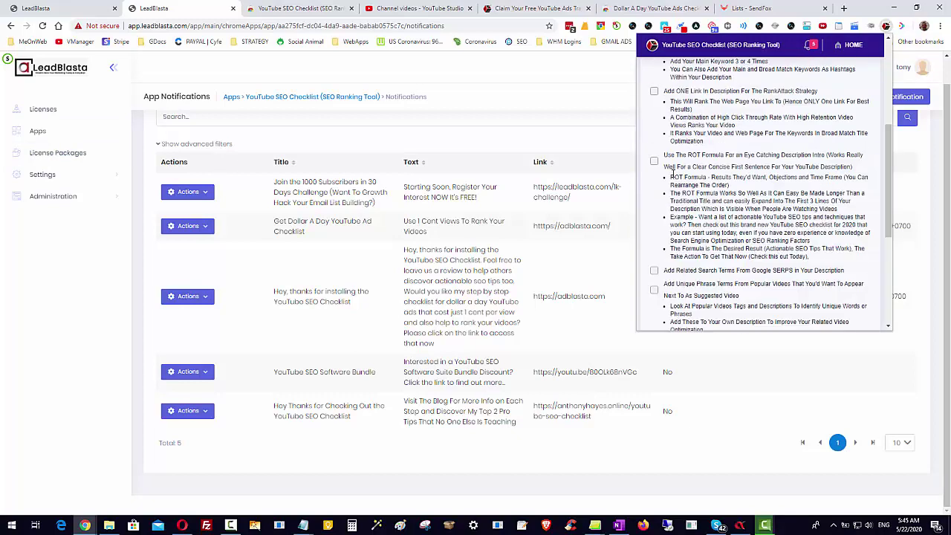
{"action": "scroll", "coordinate": [750, 164], "scroll_direction": "up", "scroll_amount": 5}
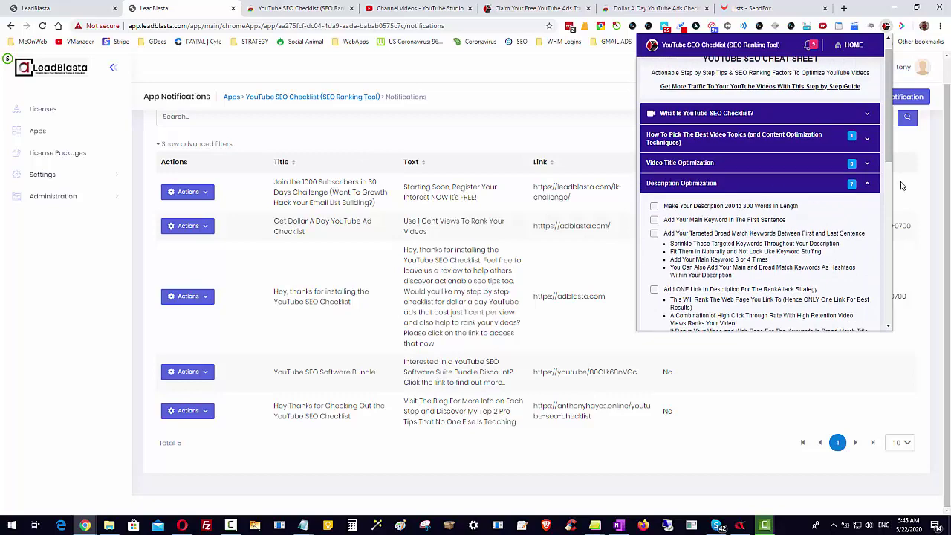
{"action": "left_click", "coordinate": [867, 185]}
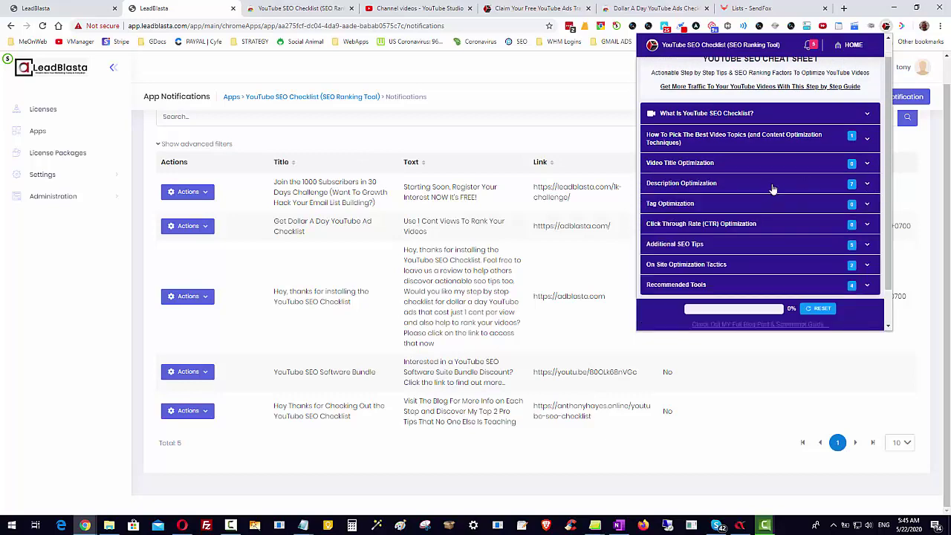
{"action": "scroll", "coordinate": [776, 193], "scroll_direction": "down", "scroll_amount": 1}
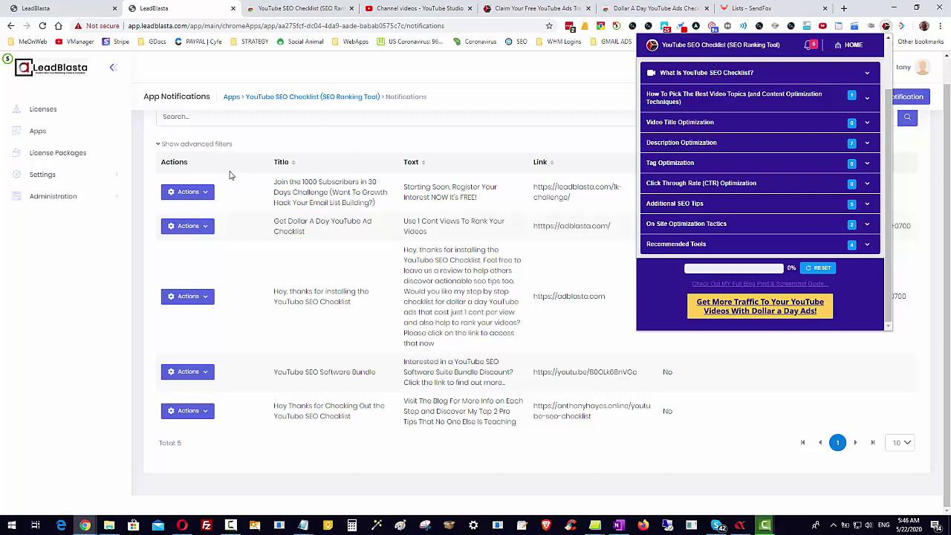
{"action": "left_click", "coordinate": [565, 135]}
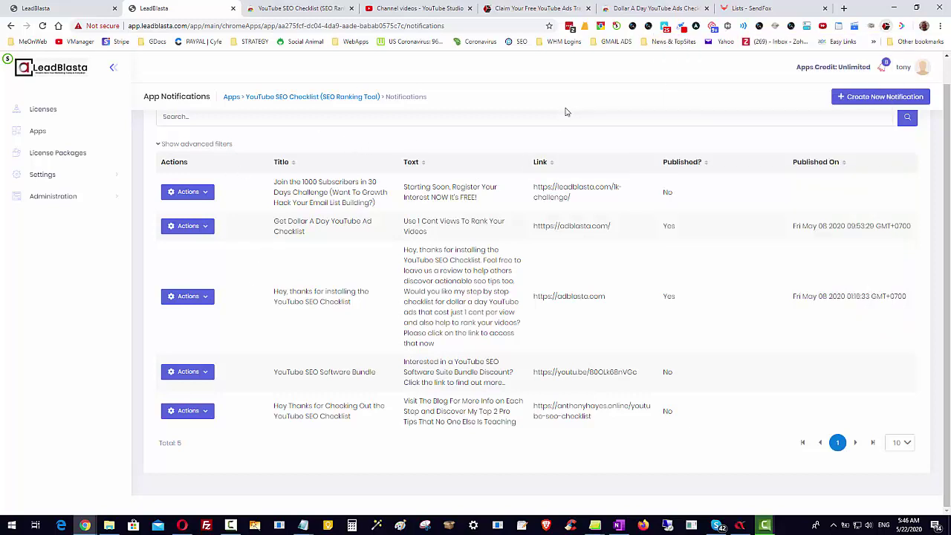